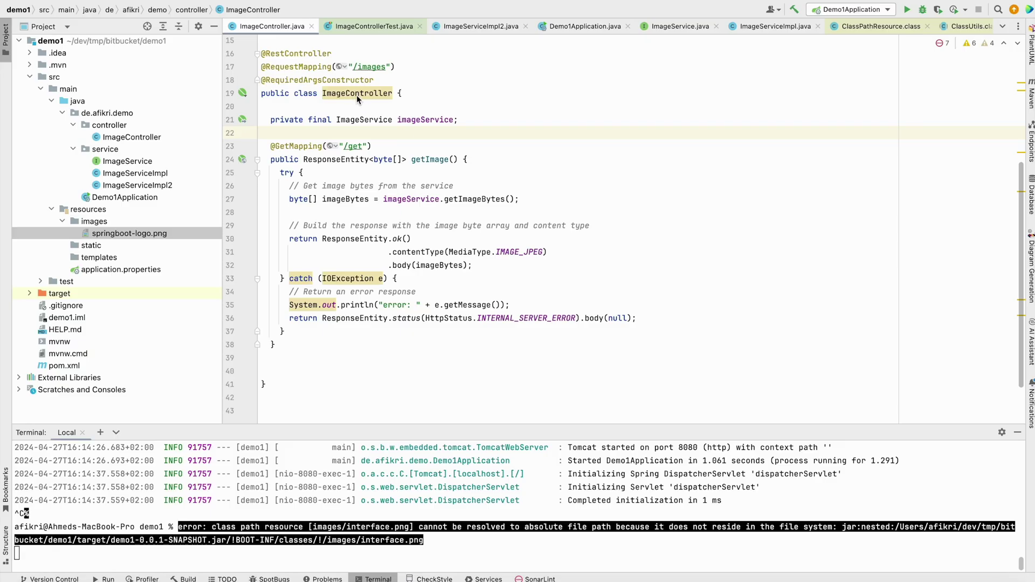
Step: Review how getImageBytes in ImageServiceImpl loads springboot-logo.png via resource.getFile().toPath()
click(348, 95)
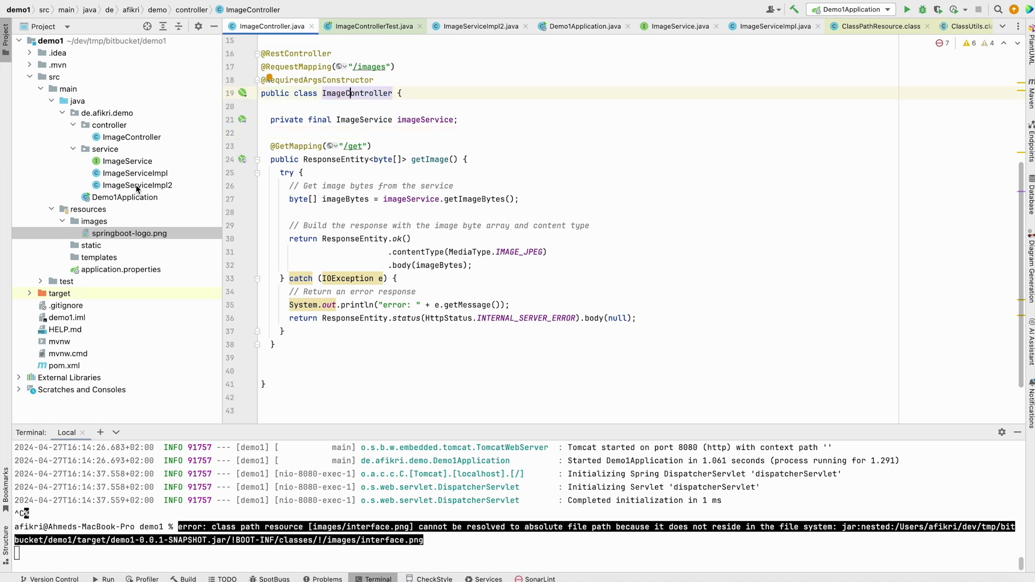
click(186, 527)
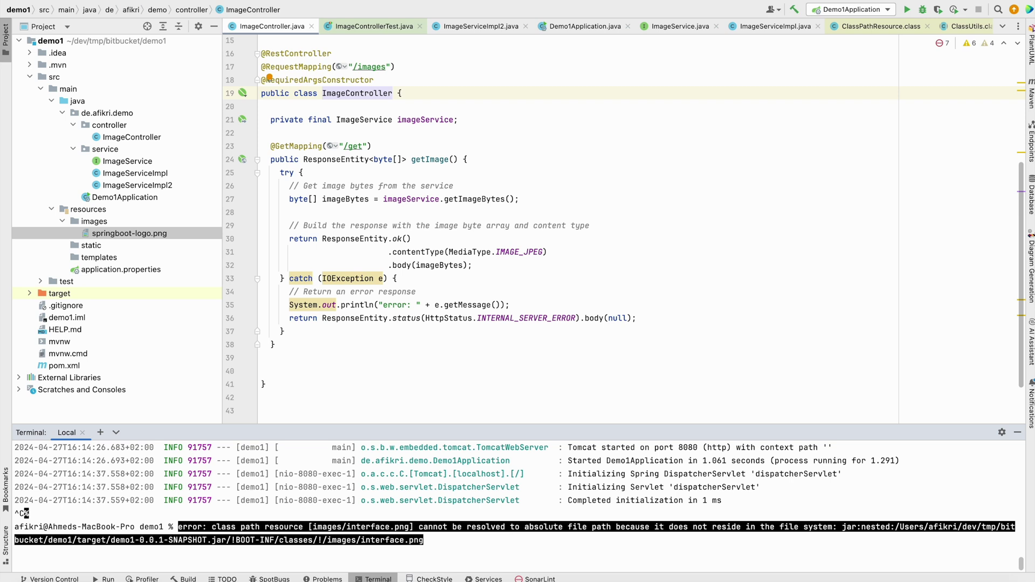
click(776, 27)
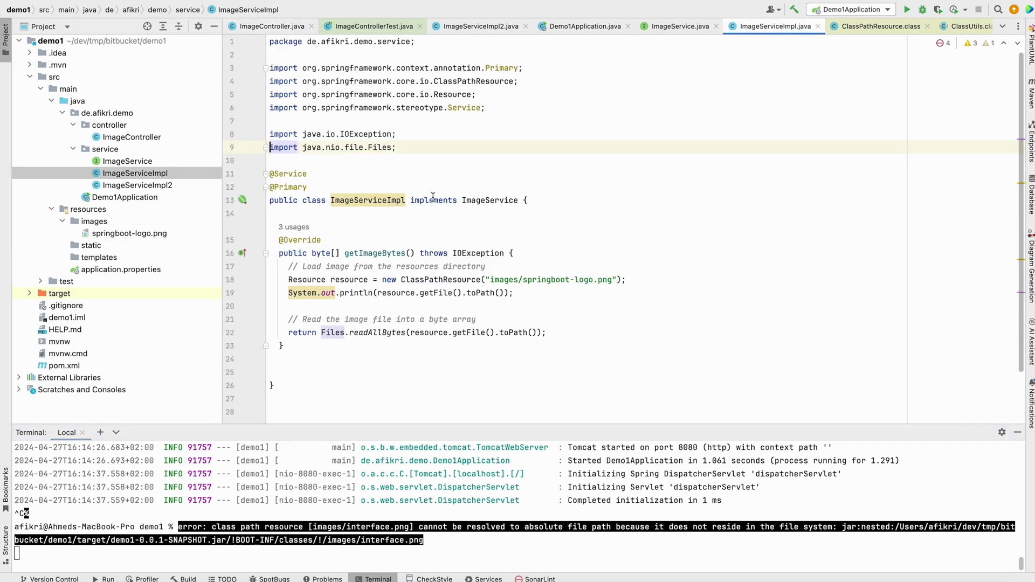
double_click(445, 280)
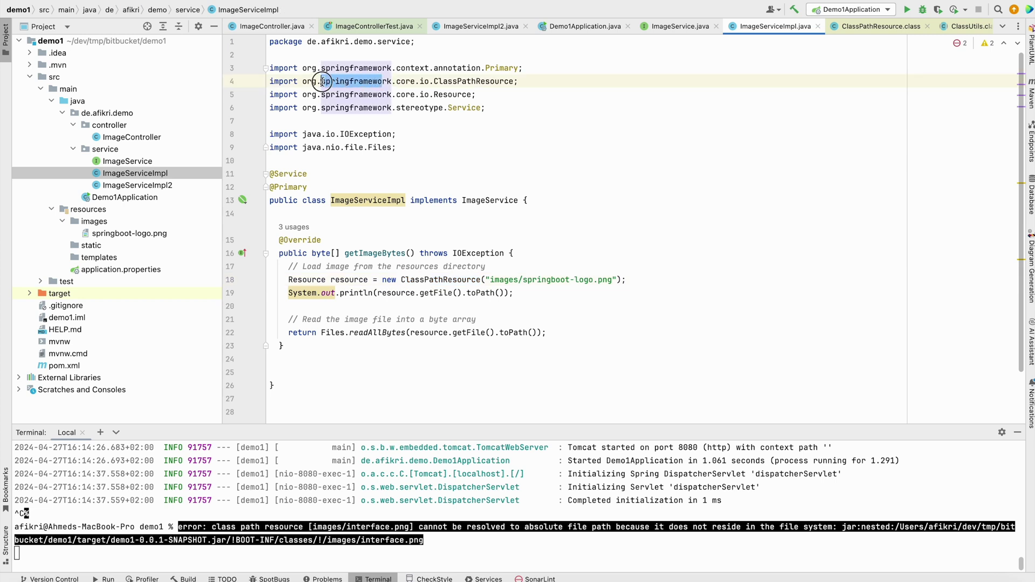
drag(490, 280, 612, 280)
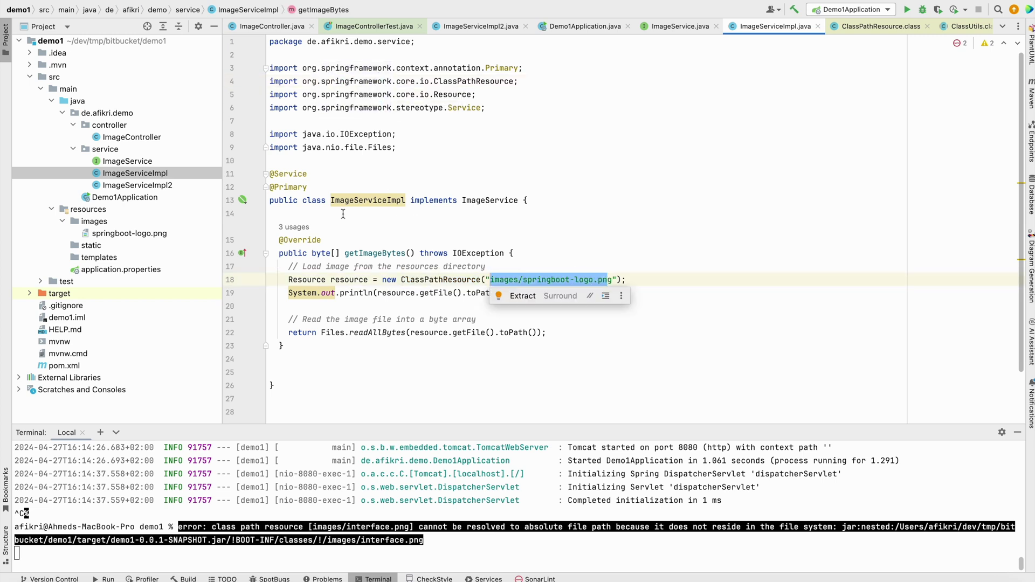
key(alt+F1)
click(461, 306)
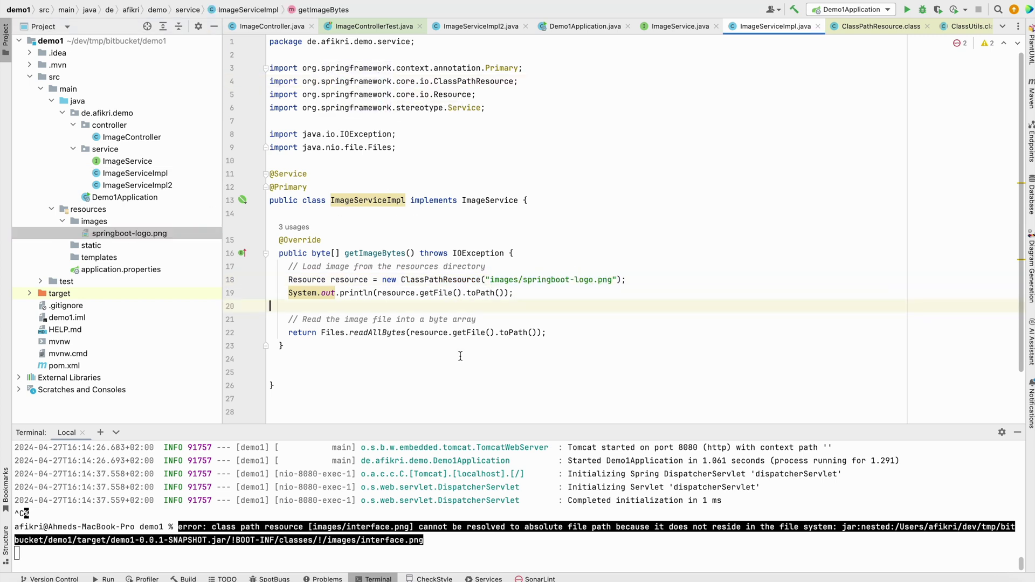
double_click(334, 333)
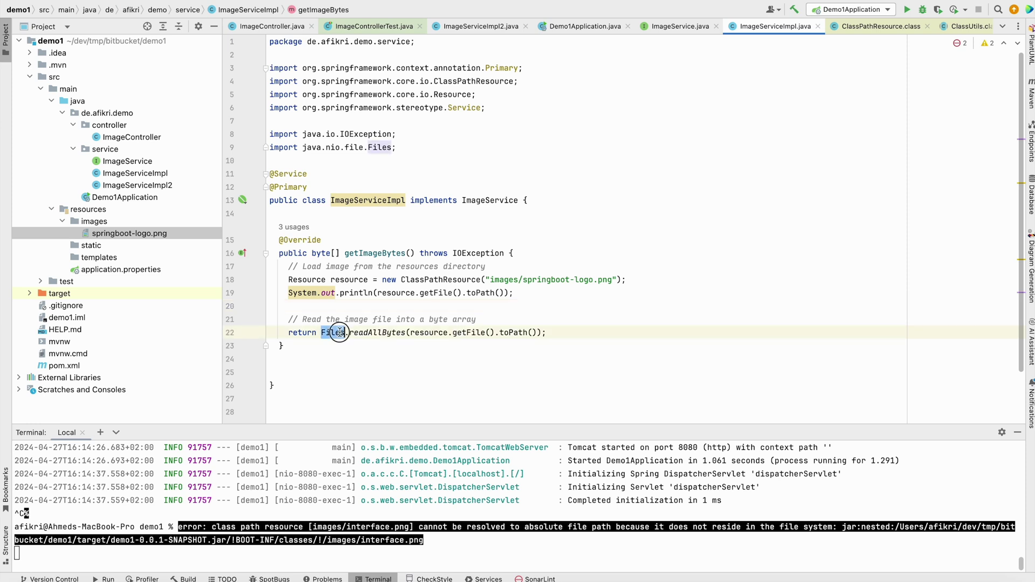
double_click(378, 332)
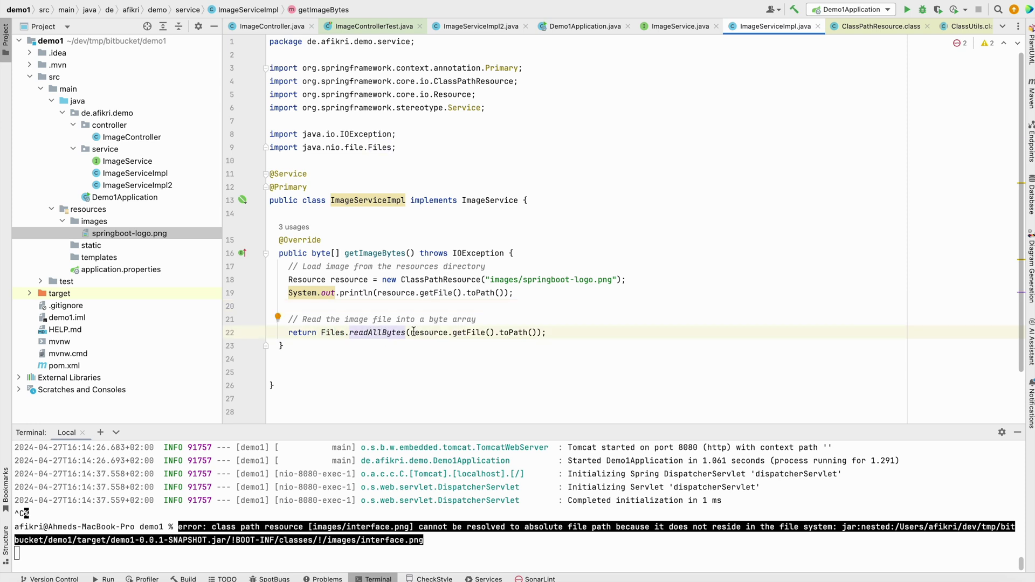
click(414, 333)
drag(411, 333, 536, 332)
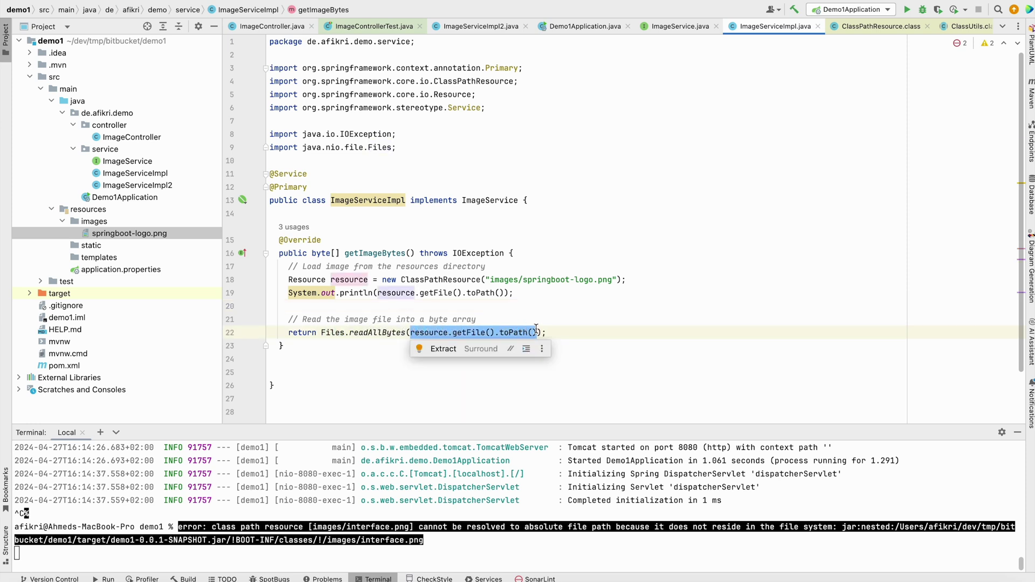
Step: Run Demo1Application from its gutter icon so Tomcat starts on port 8080
click(758, 26)
click(243, 106)
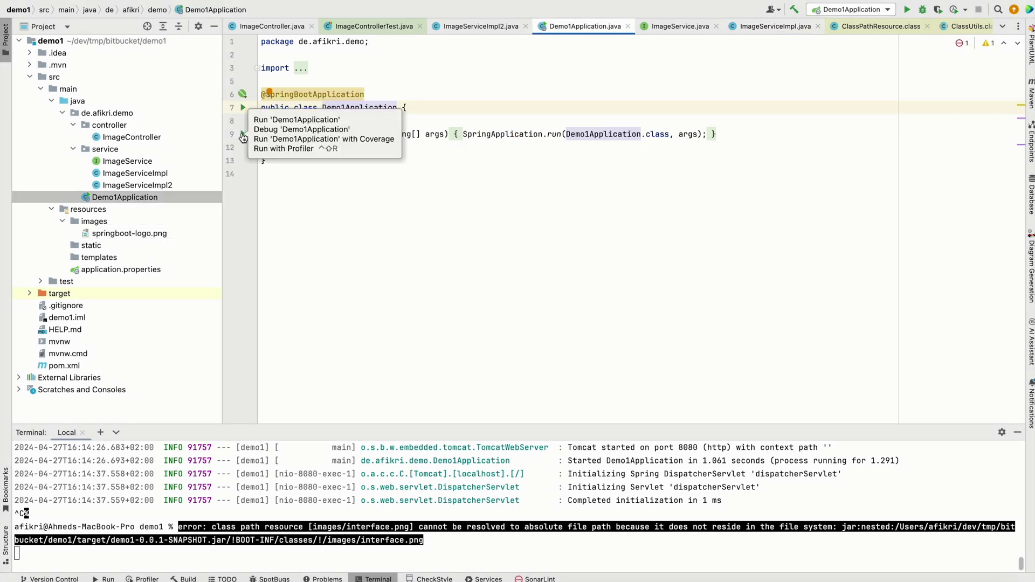
click(243, 133)
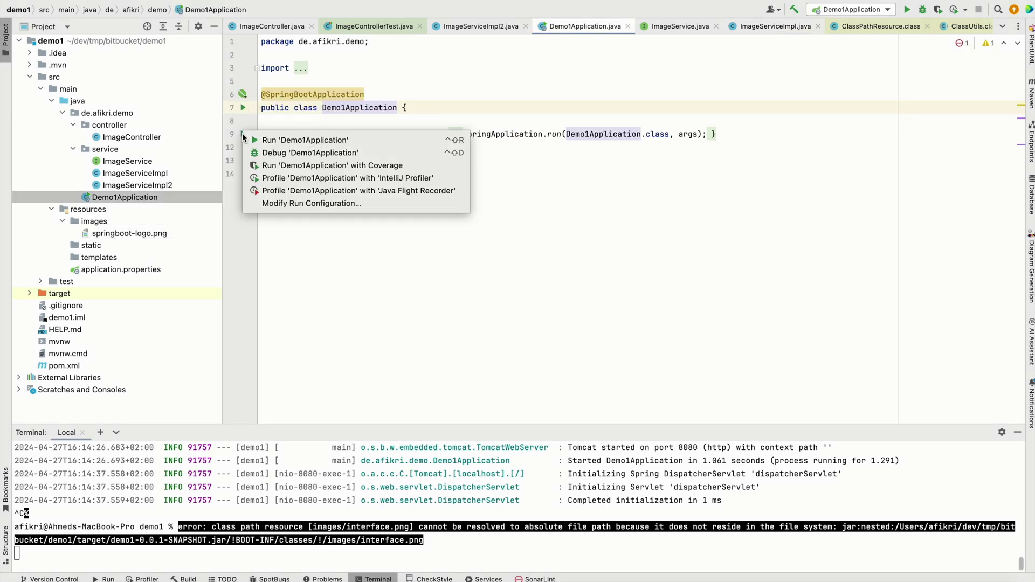
click(307, 143)
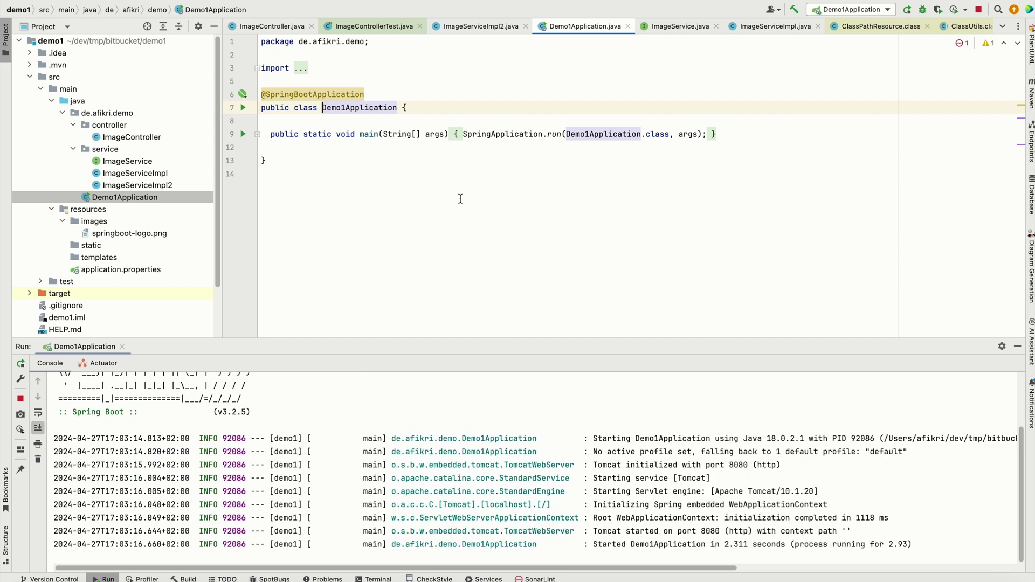
click(947, 466)
Step: Reload Swagger UI, then try out and execute GET /images/get
click(386, 22)
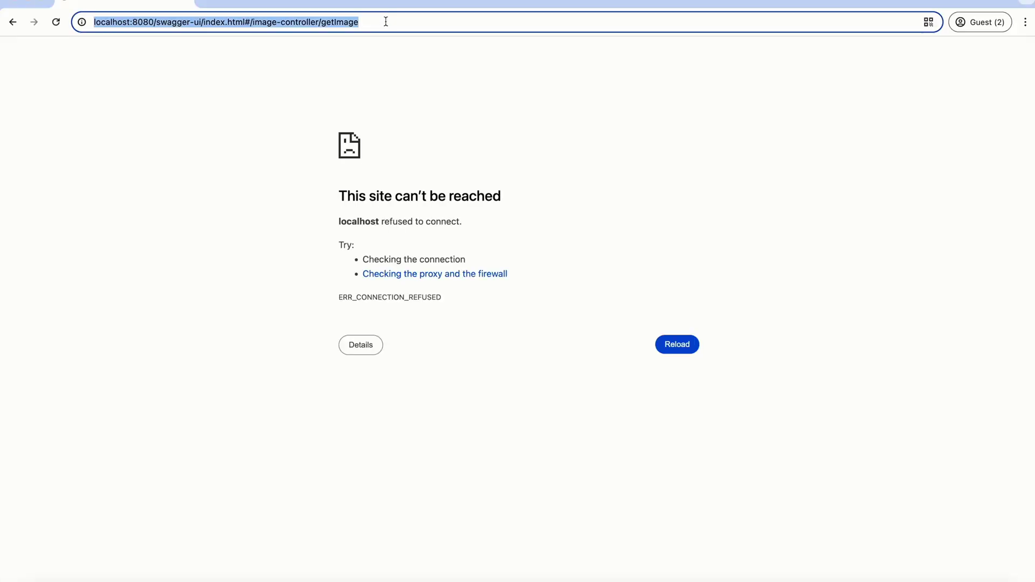
key(Return)
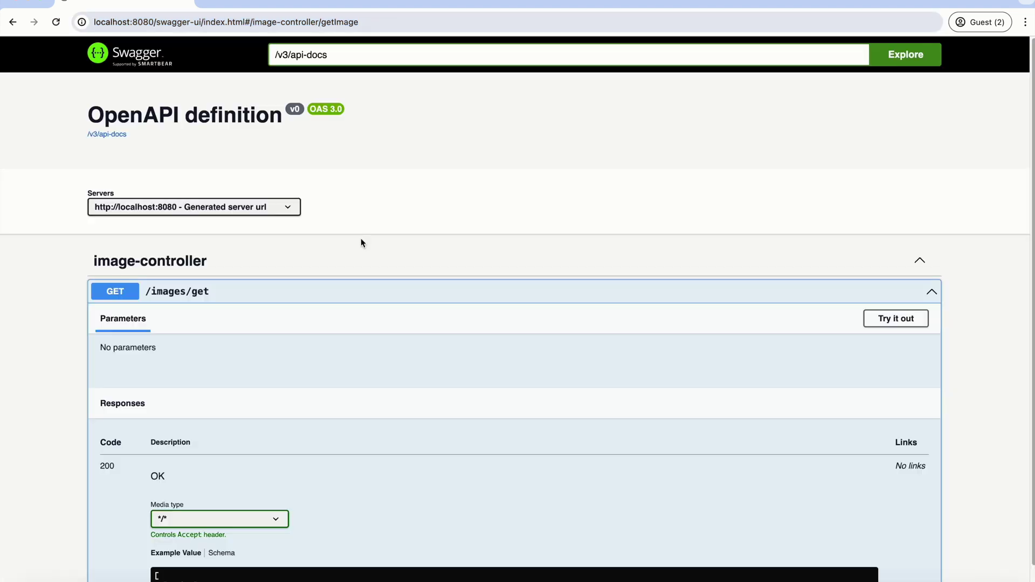
click(895, 318)
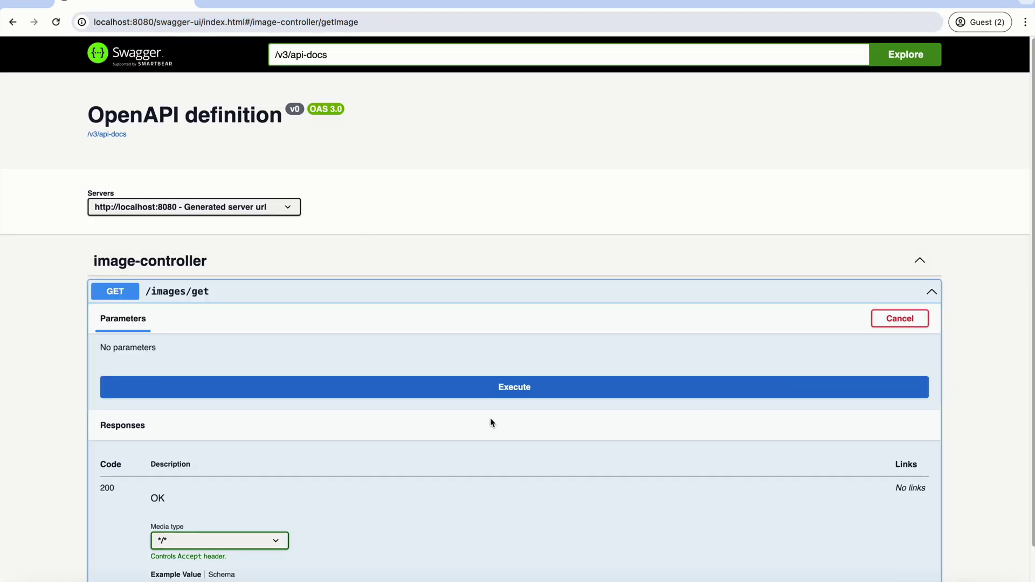
scroll(490, 418, down, 2)
click(501, 333)
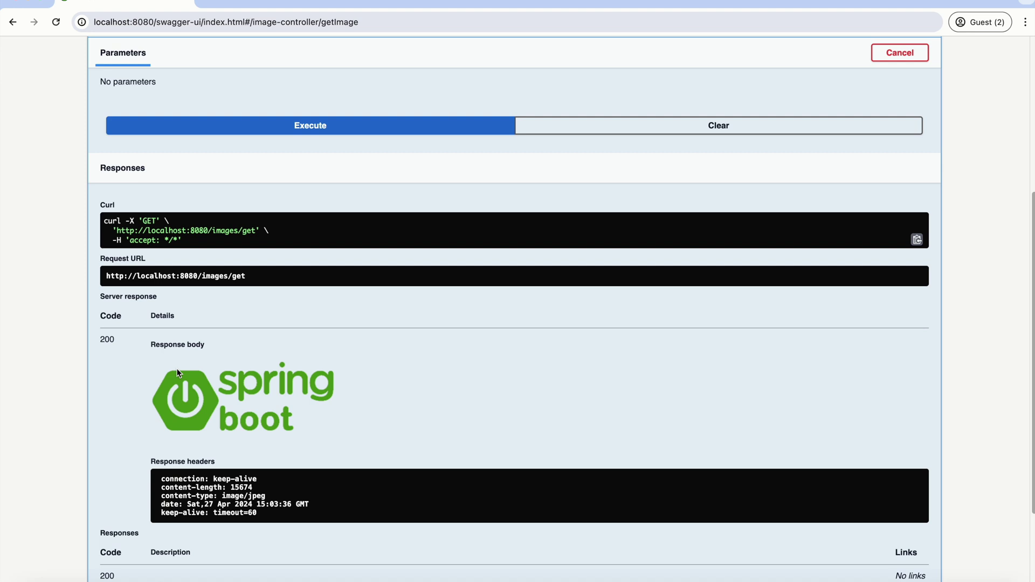
Step: Stop the IDE-run app and rebuild the jar with mvn clean package
key(alt+Tab)
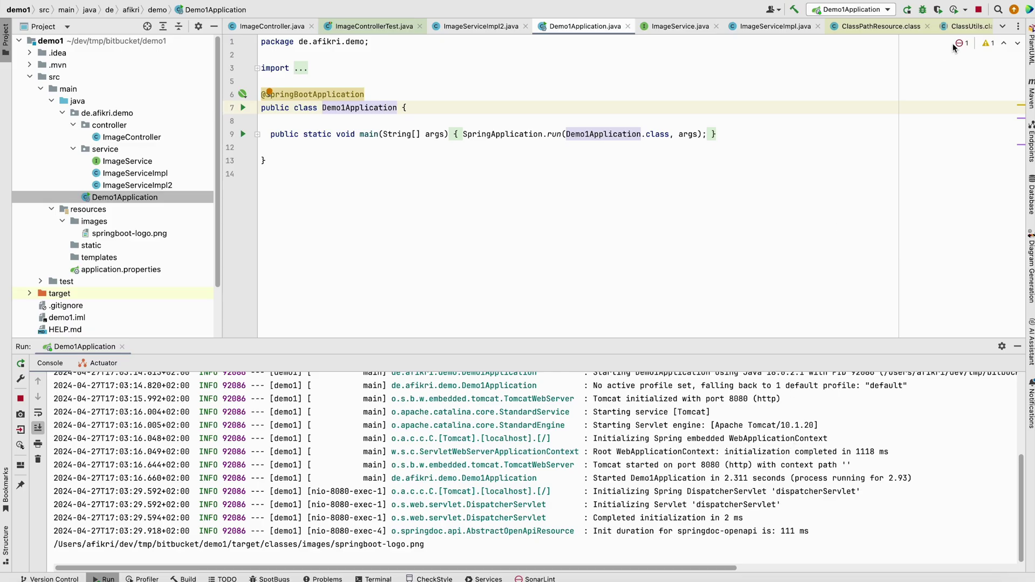
click(980, 10)
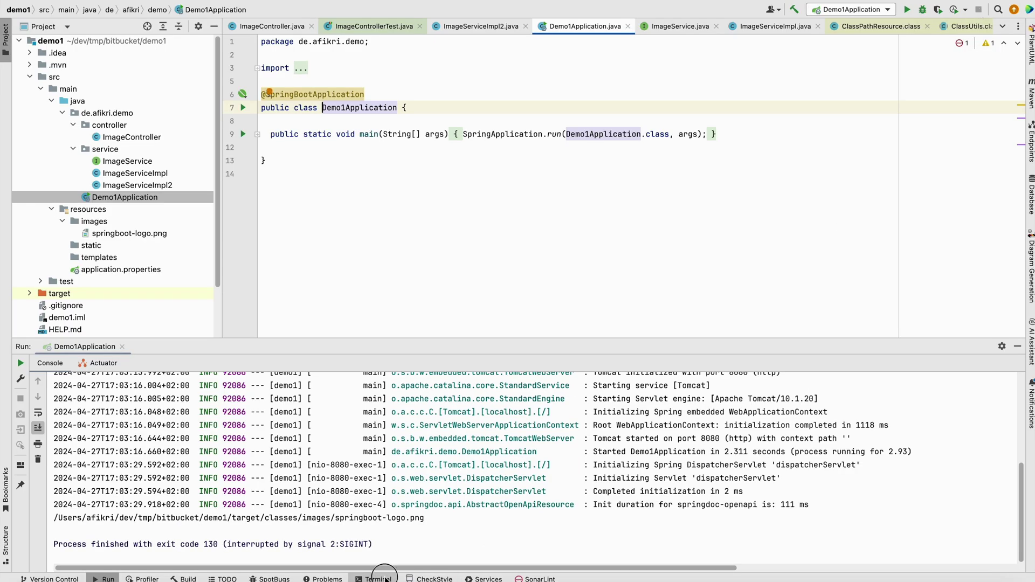
click(377, 579)
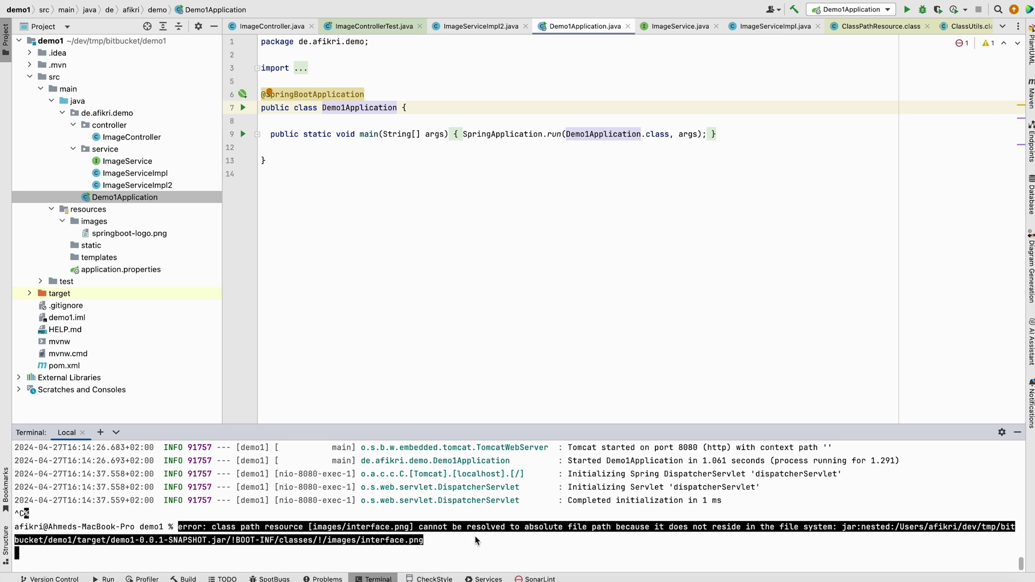
key(Up)
key(Up)
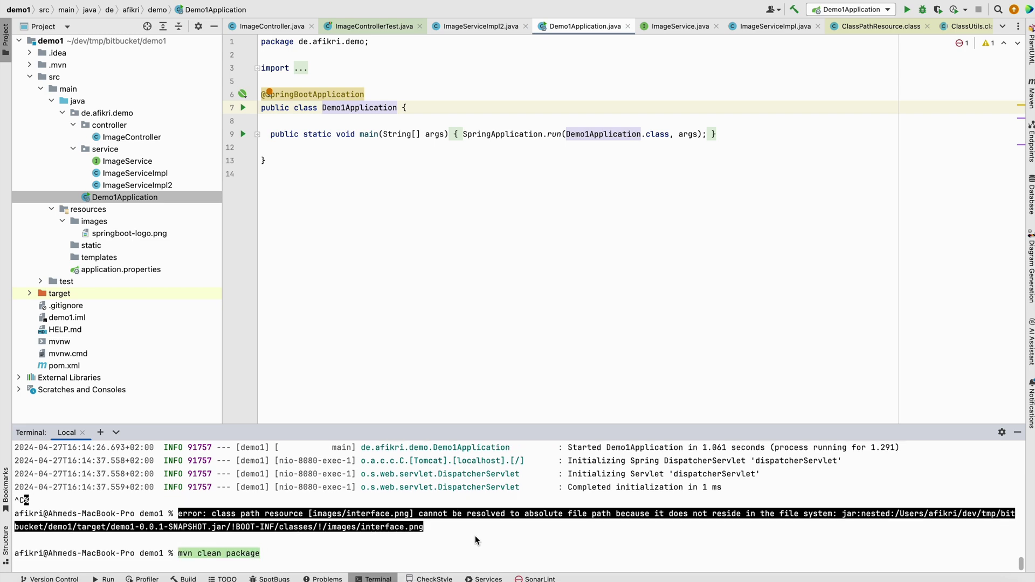
key(Return)
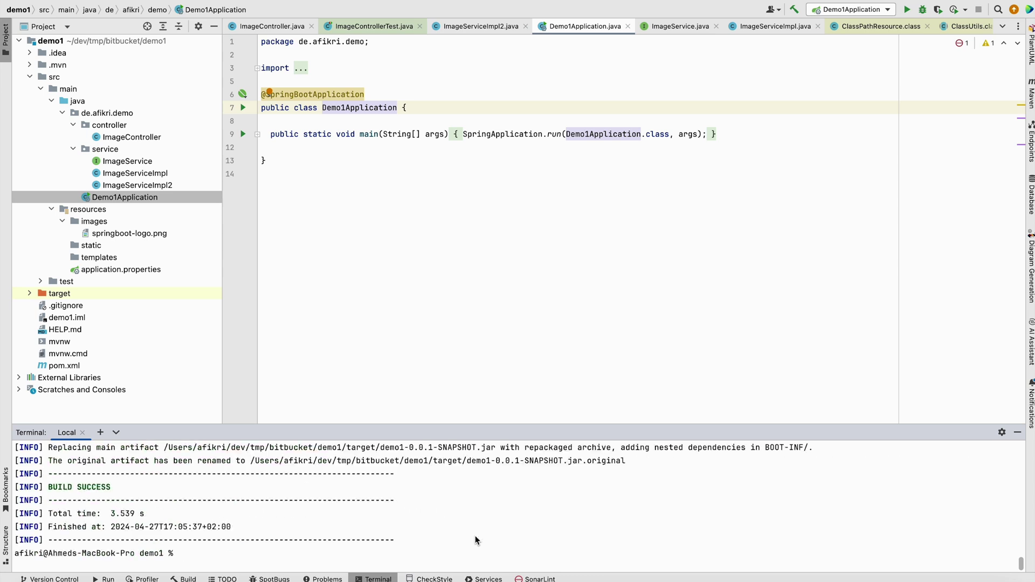
Step: Launch target/demo1-0.0.1-SNAPSHOT.jar and execute GET /images/get in Swagger
key(Up)
key(Up)
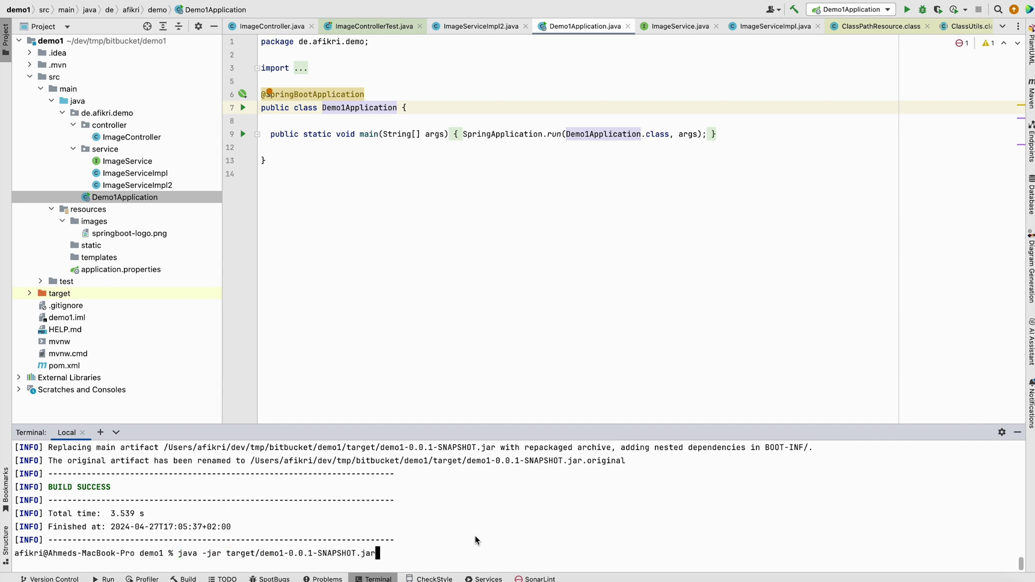
key(Return)
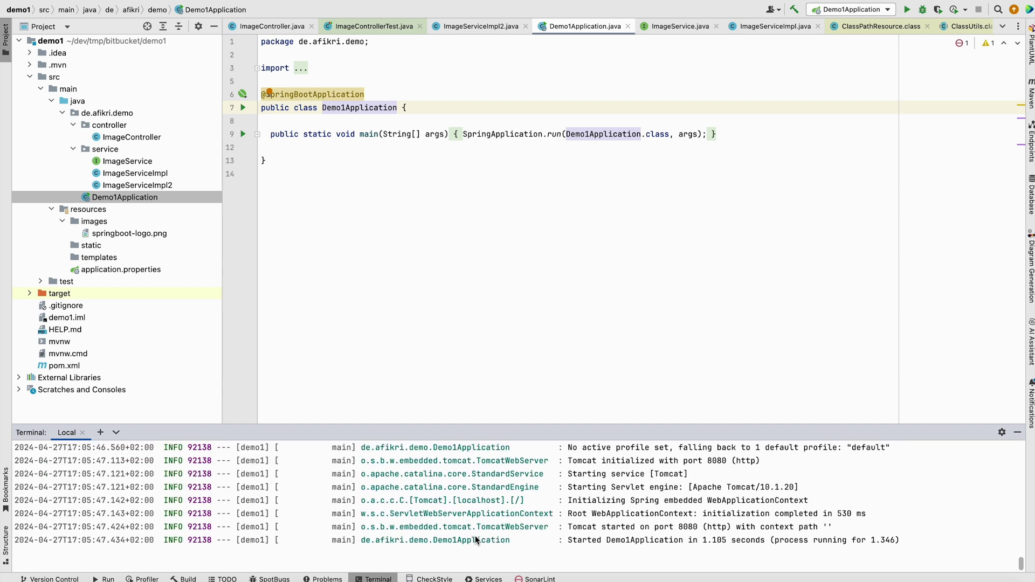
click(918, 579)
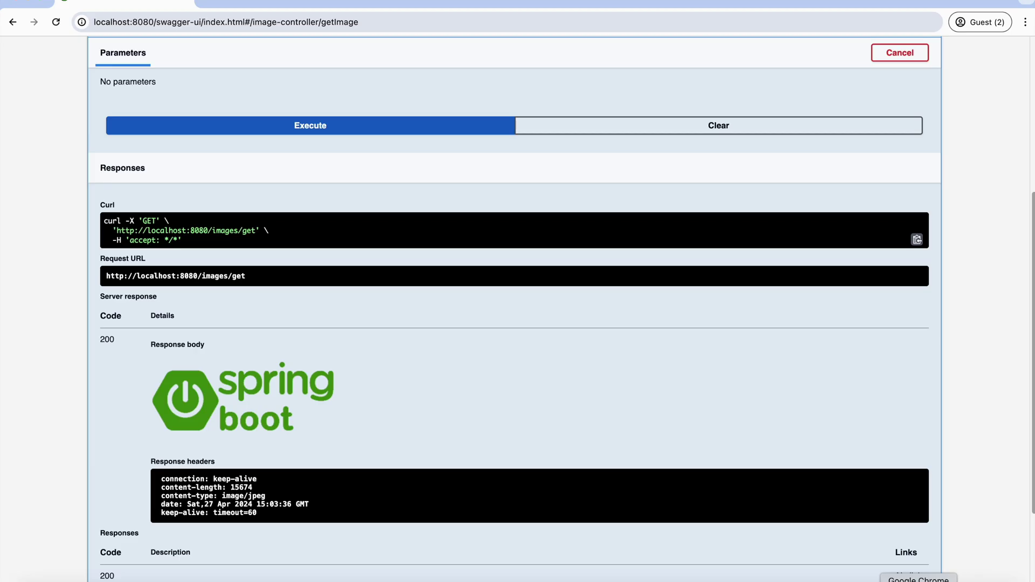
click(363, 128)
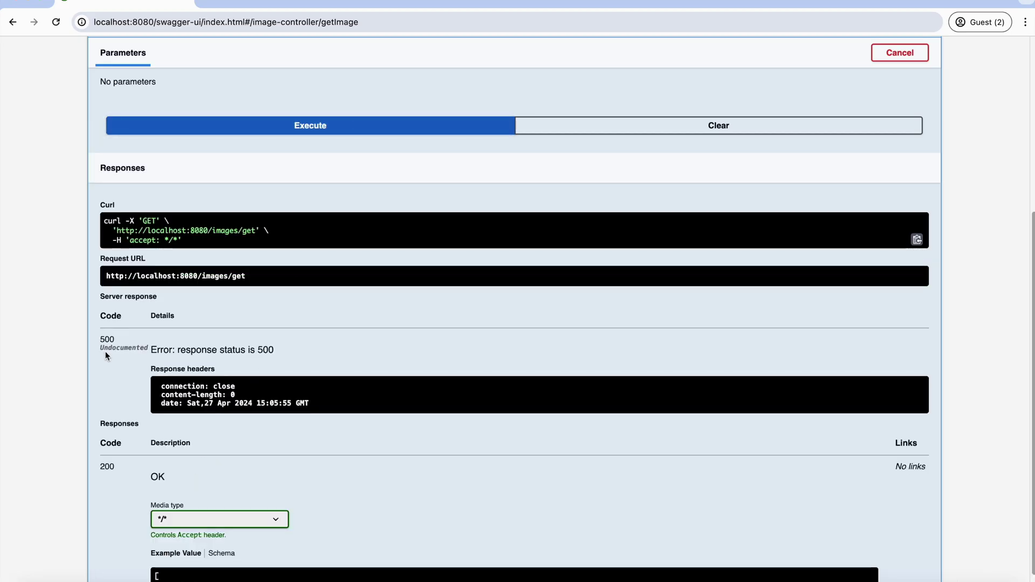
Step: Compare the jar's absolute-file-path error with ImageServiceImpl's resource.getFile().toPath() and logo path
key(alt+Tab)
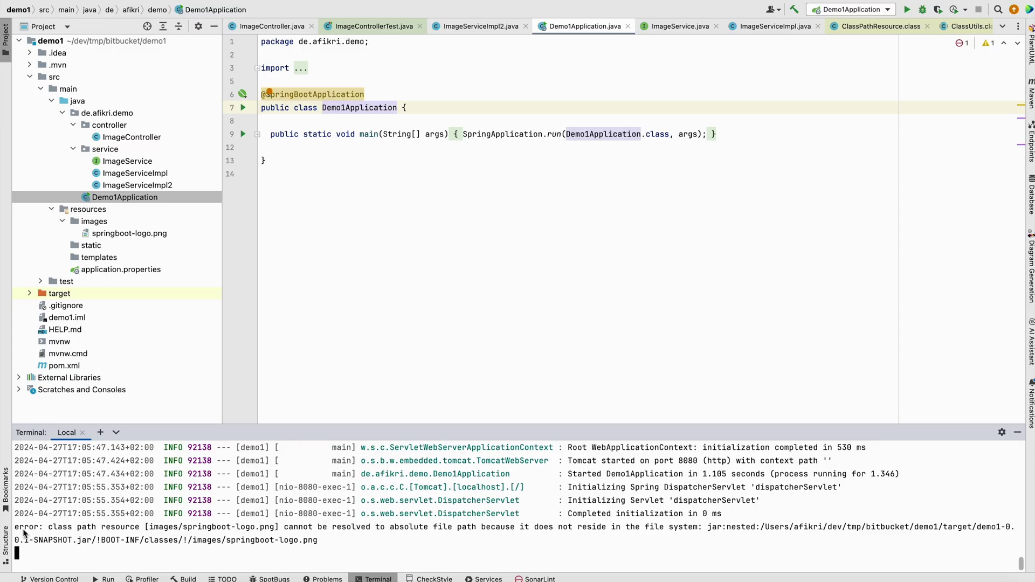
drag(16, 530, 331, 543)
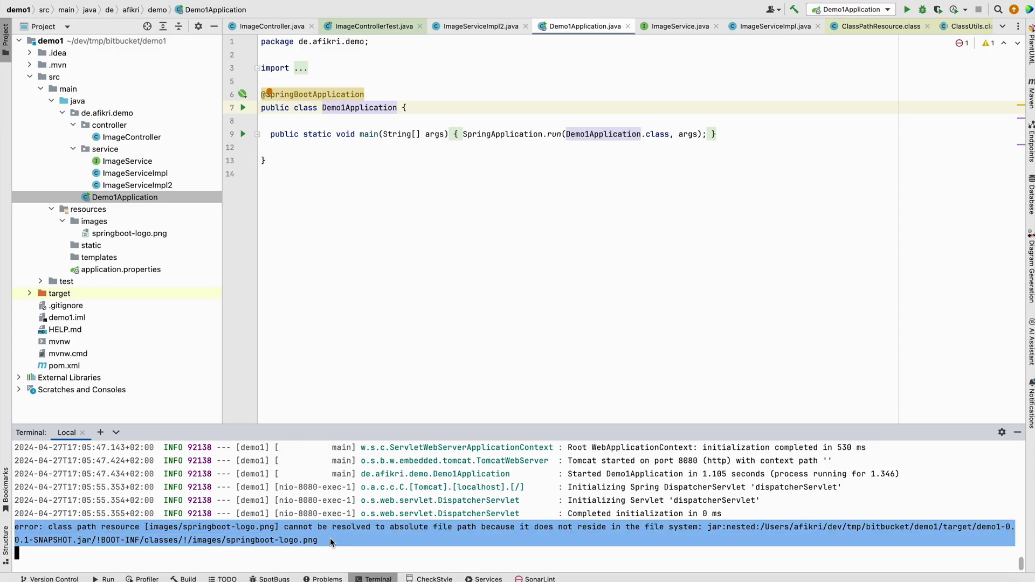
click(135, 174)
click(461, 320)
click(349, 280)
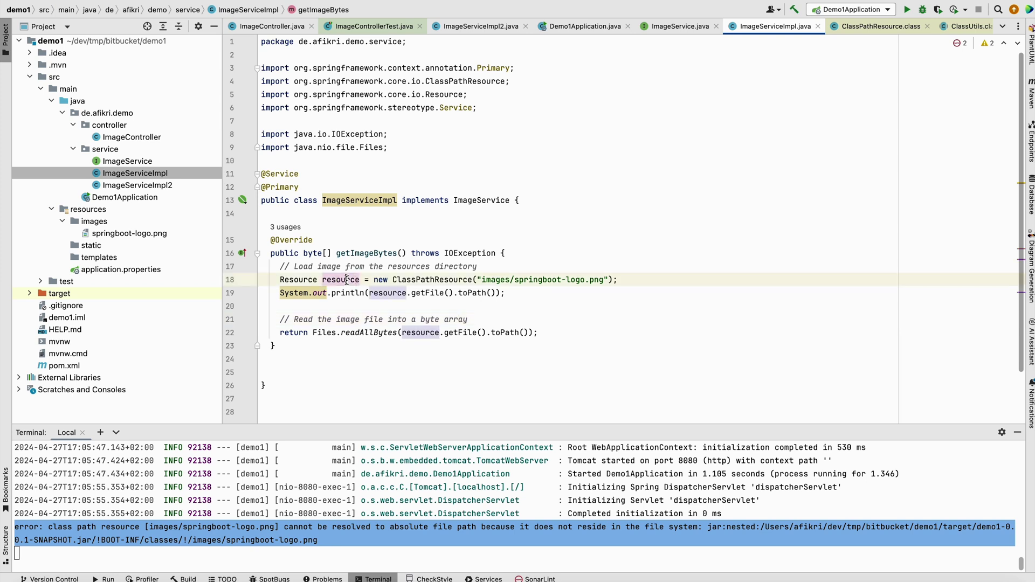
drag(402, 333, 530, 332)
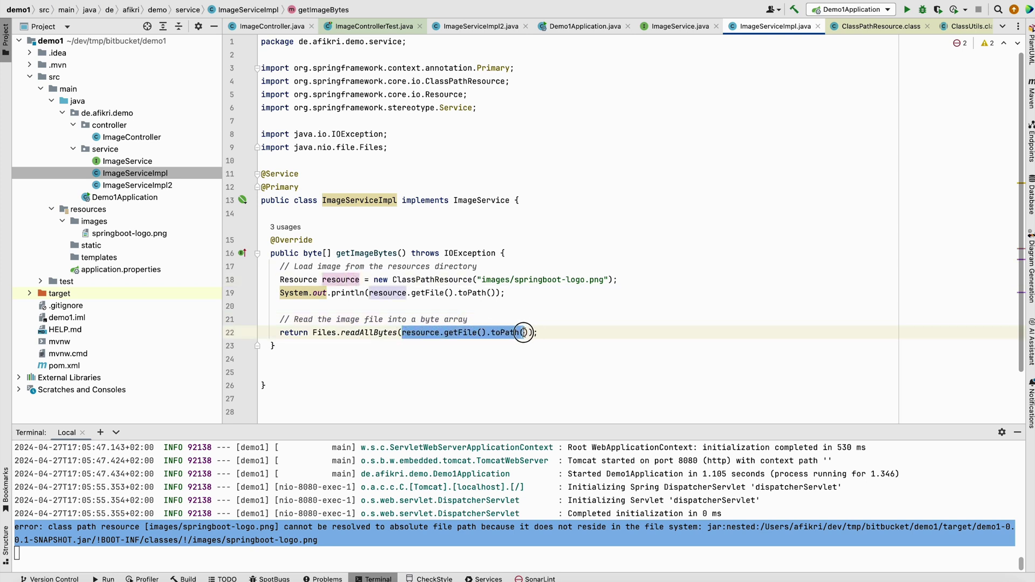
drag(484, 280, 616, 281)
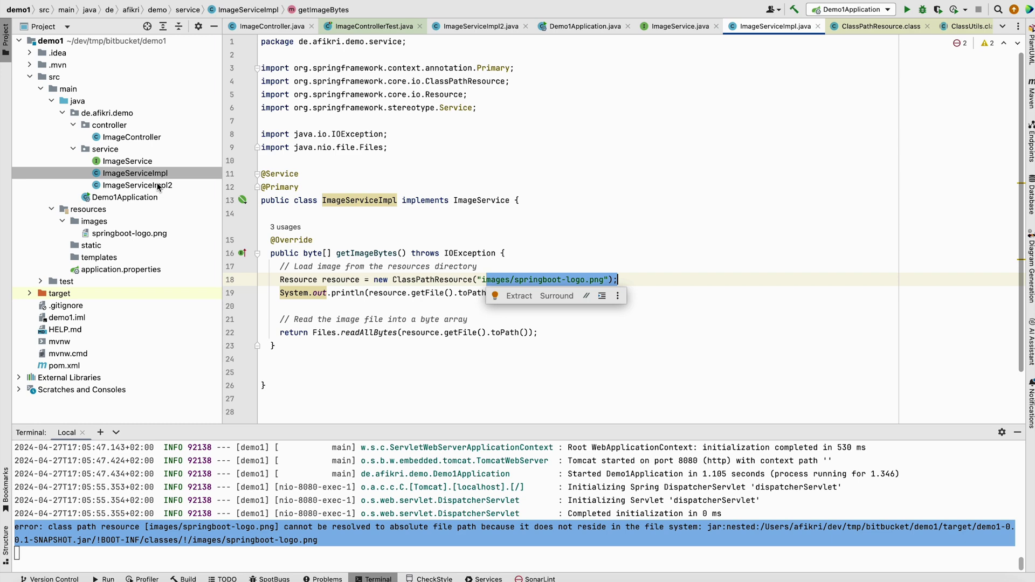
click(136, 186)
Step: Review ImageServiceImpl2's getInputStream try block and byte-copying lines 23 to 29
click(358, 232)
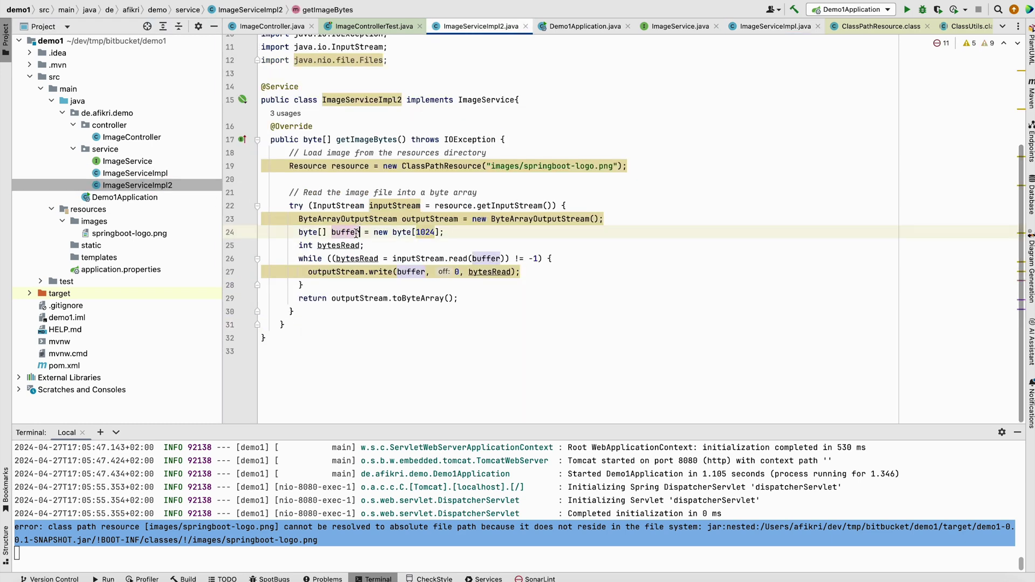
drag(289, 206, 447, 299)
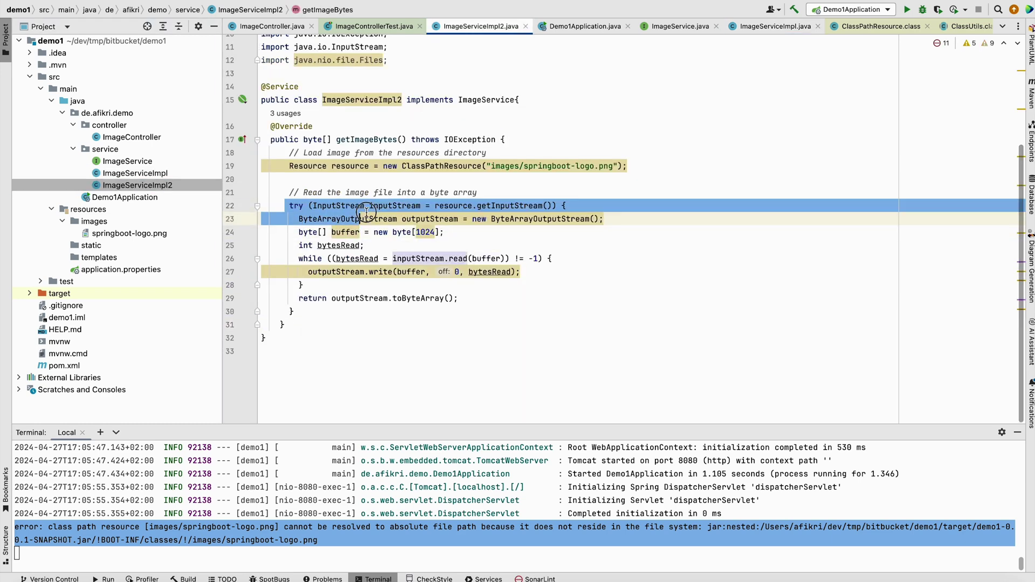
double_click(452, 206)
double_click(510, 205)
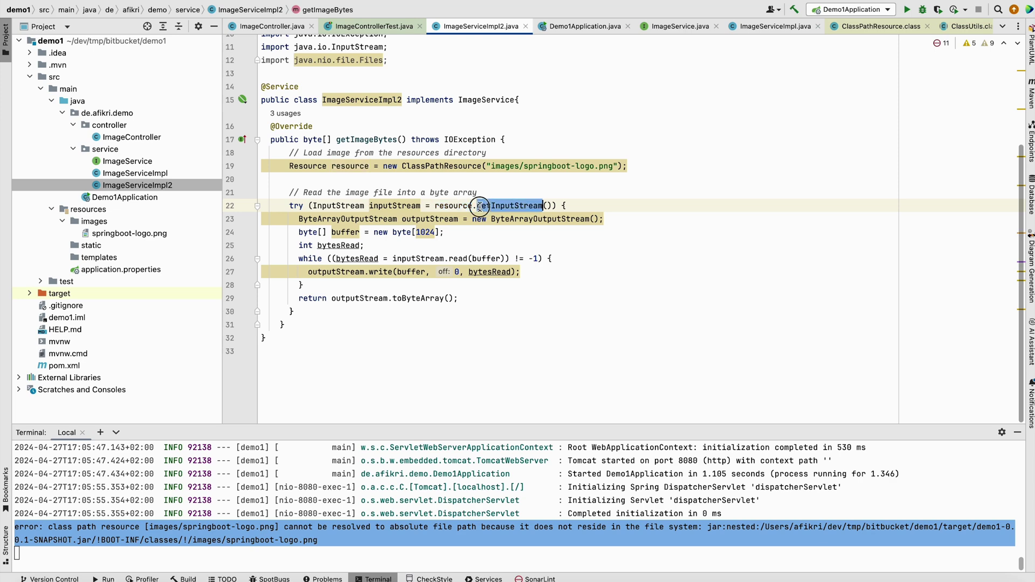
drag(298, 219, 465, 293)
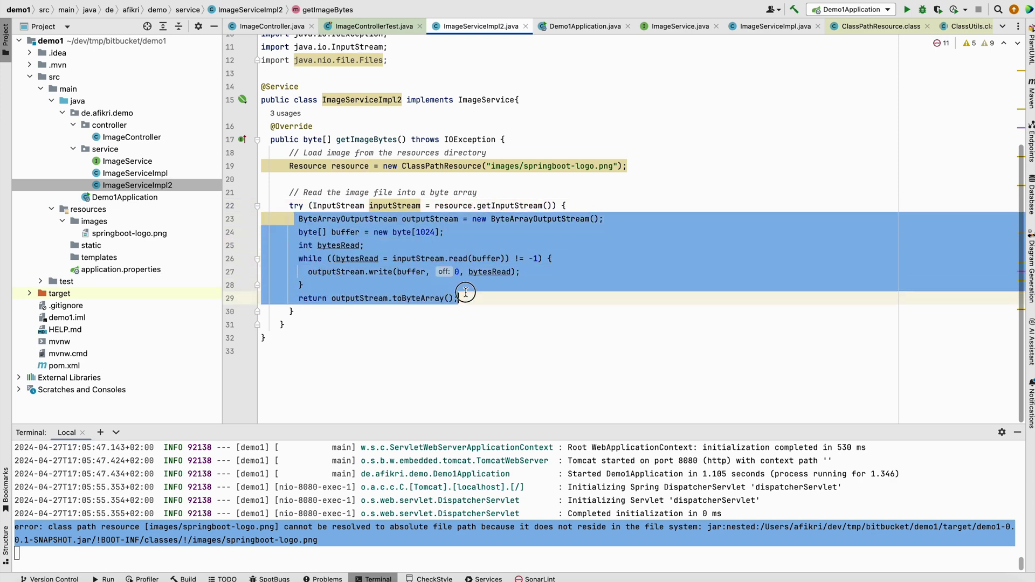
click(302, 87)
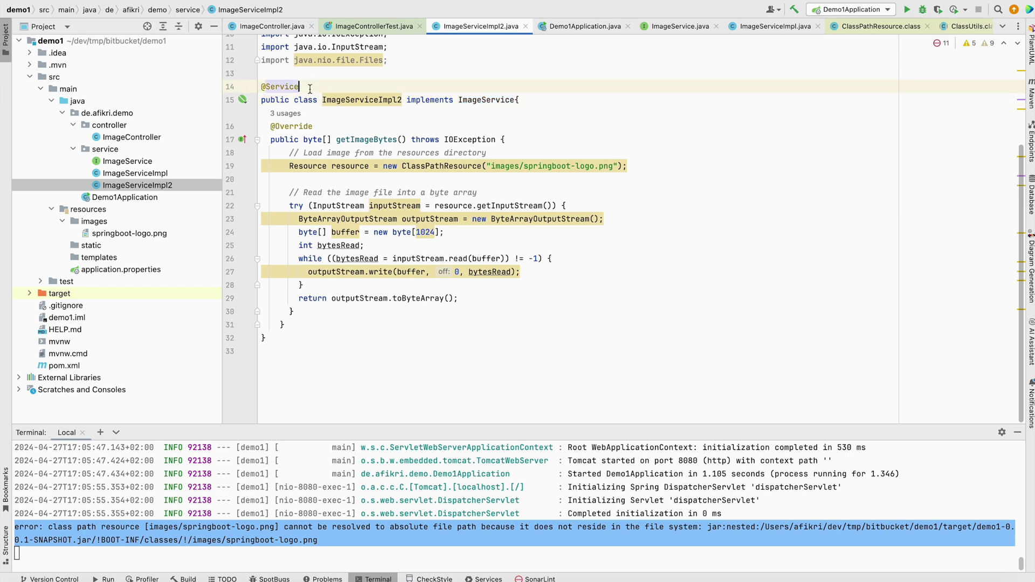
key(Return)
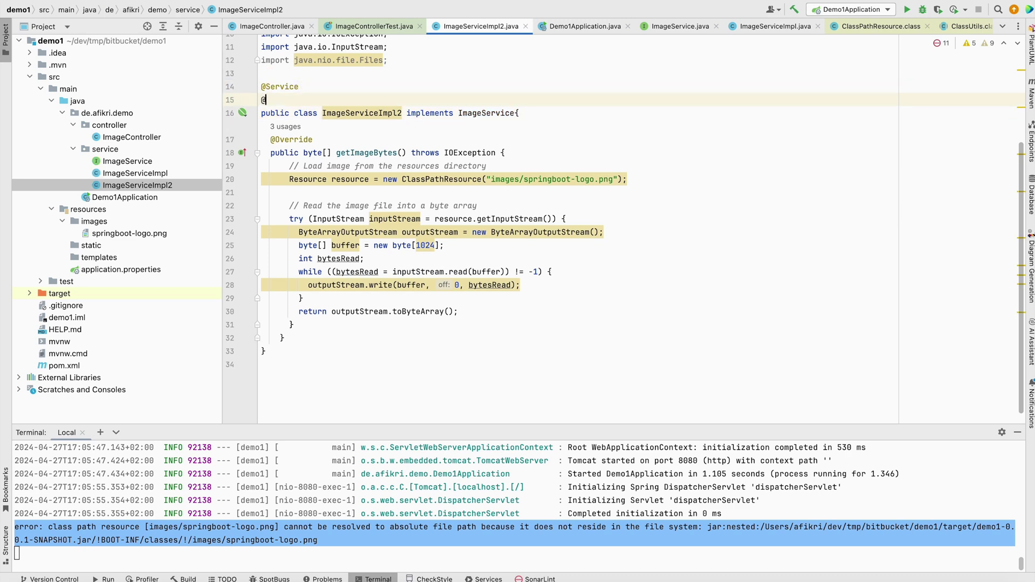
text(@Primary)
click(143, 176)
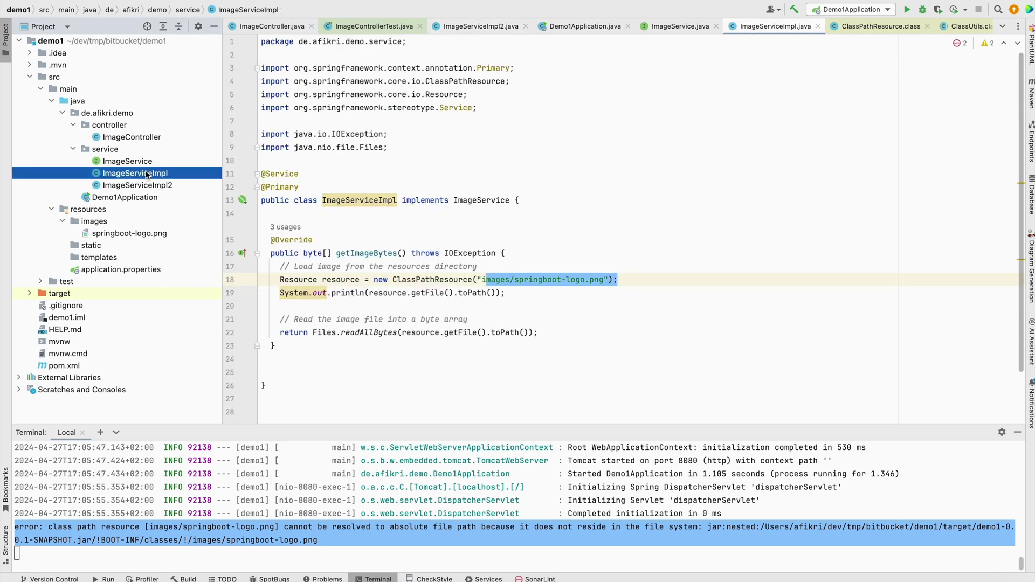
triple_click(293, 186)
key(BackSpace)
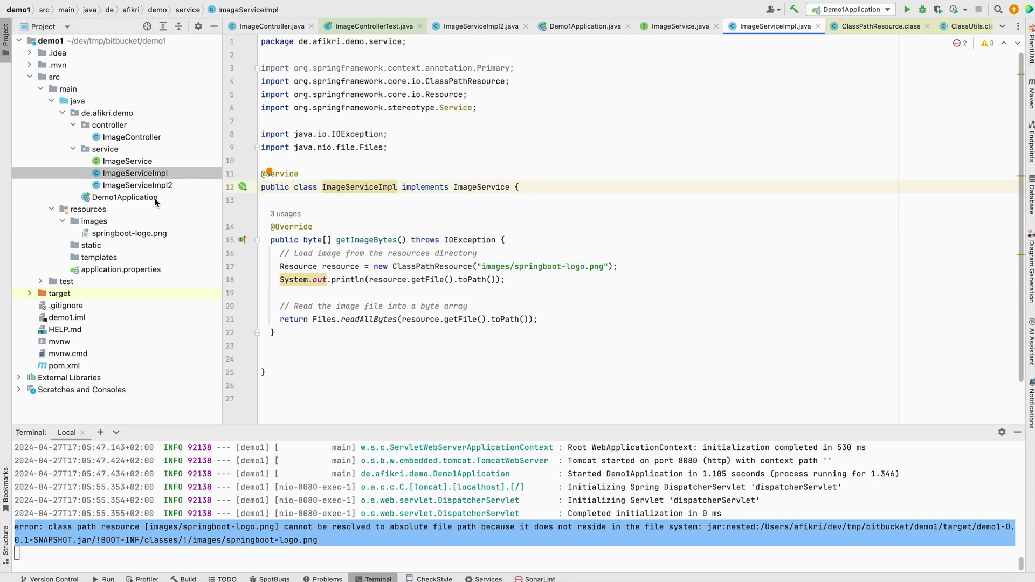
click(138, 185)
double_click(485, 113)
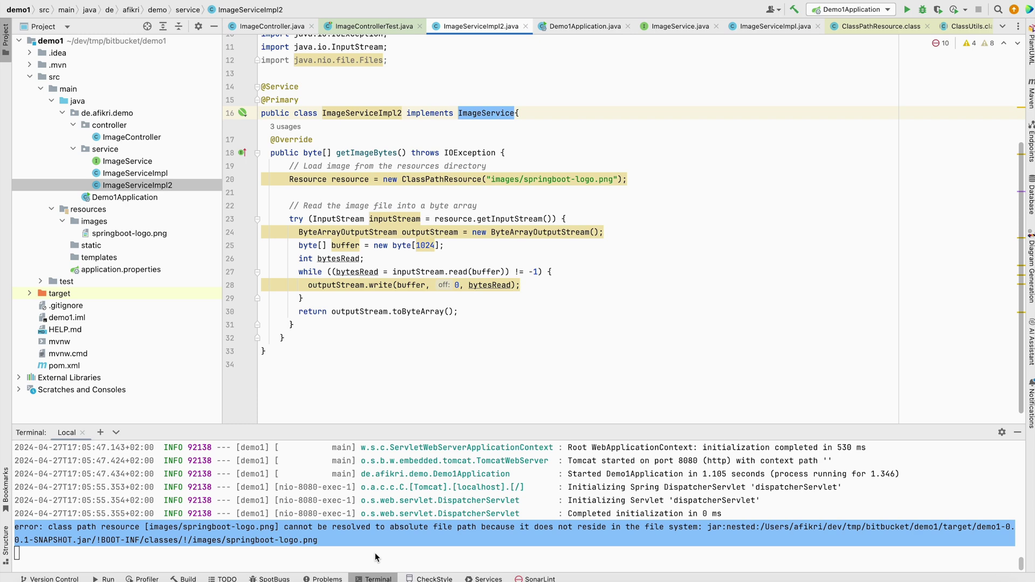
click(375, 557)
Step: Stop the app with Ctrl+C, rerun mvn clean package, and relaunch the demo1 jar
key(ctrl+c)
key(Up)
key(Up)
key(Return)
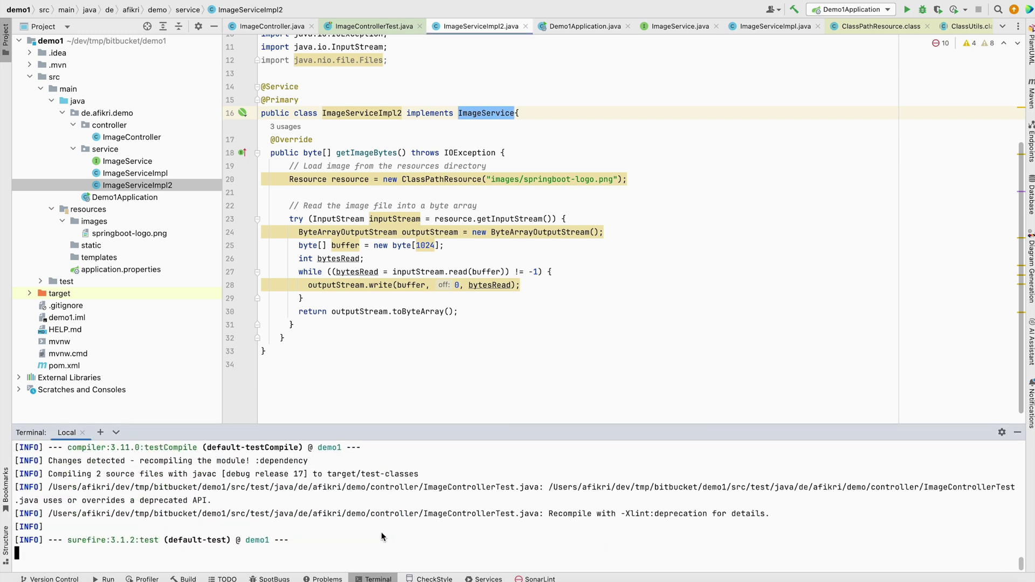
key(Up)
key(Up)
key(Return)
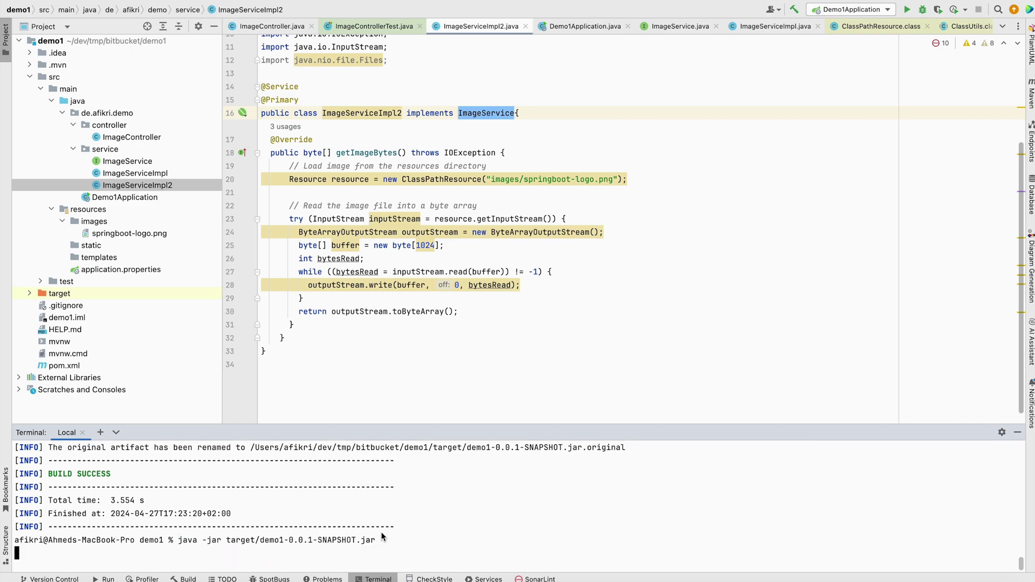
key(alt+Tab)
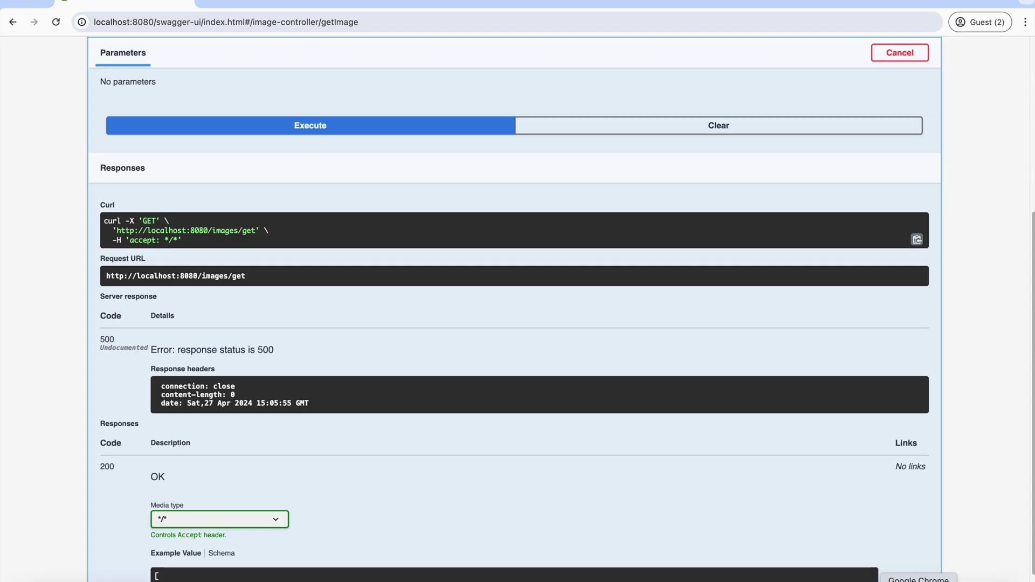
Step: Re-execute GET /images/get and confirm the 200 Spring Boot logo response
click(322, 128)
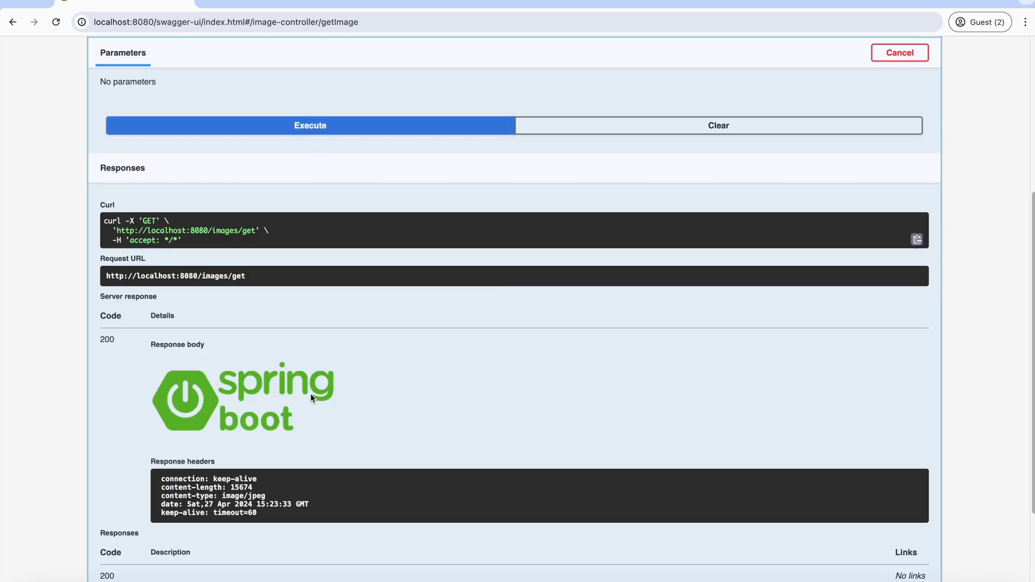